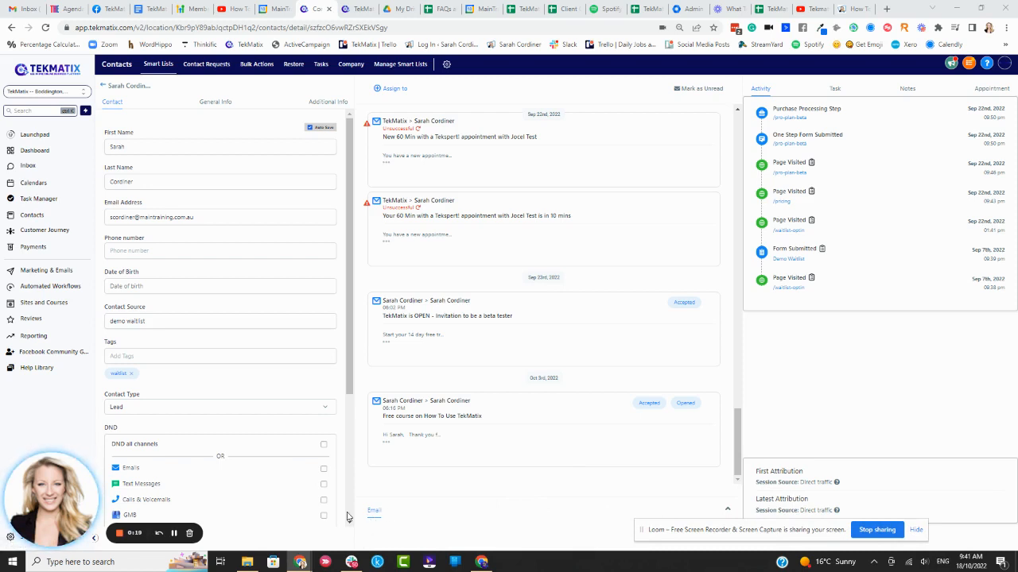
Open the contact's email composer and start a payment request from it.
click(373, 510)
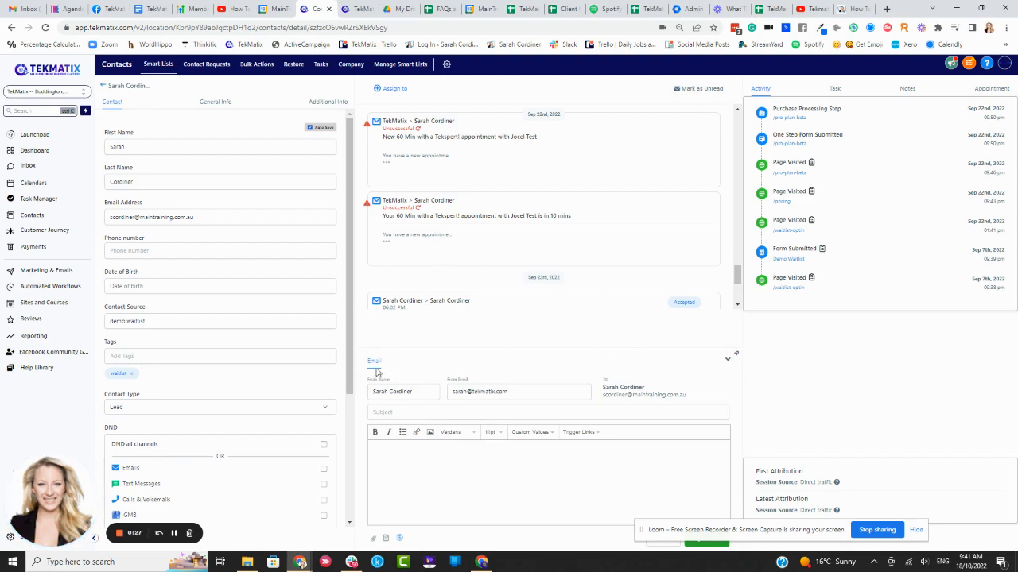
click(728, 363)
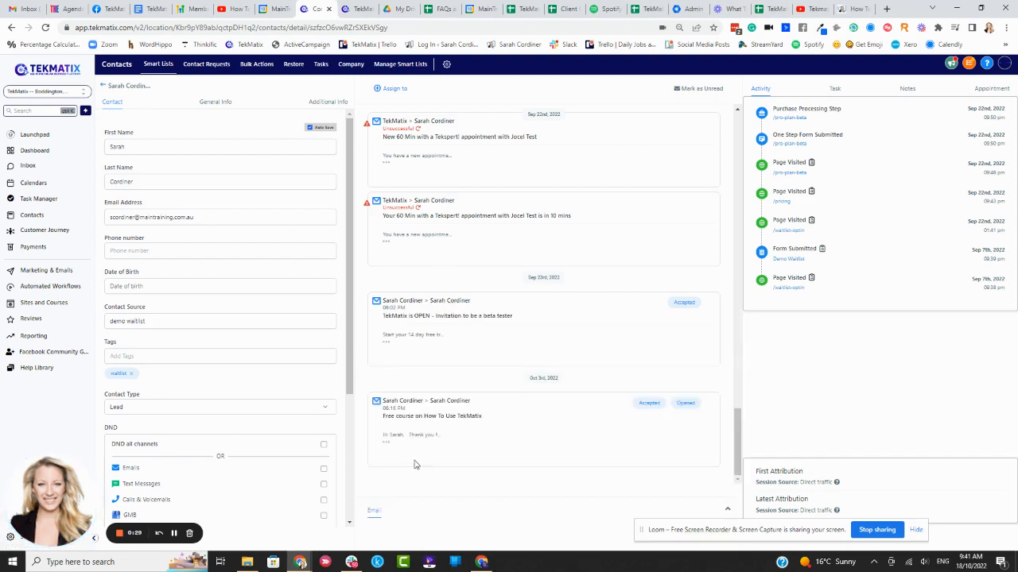
click(376, 510)
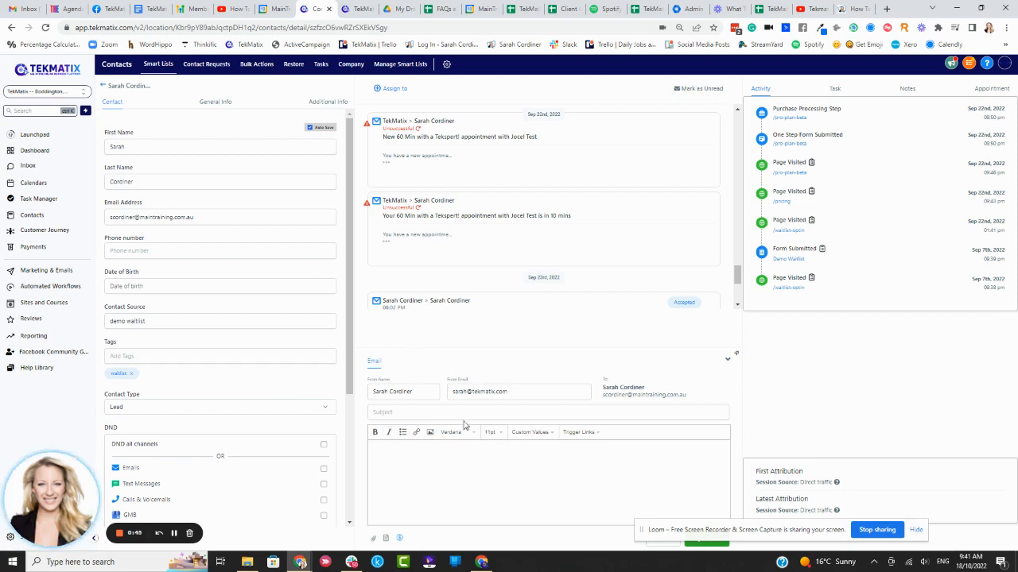
click(428, 460)
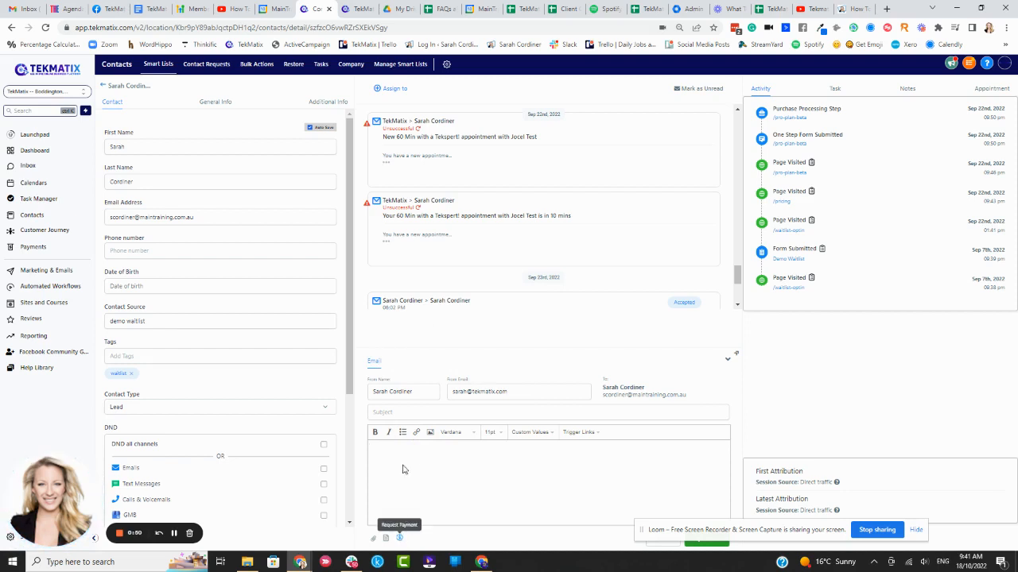
click(400, 539)
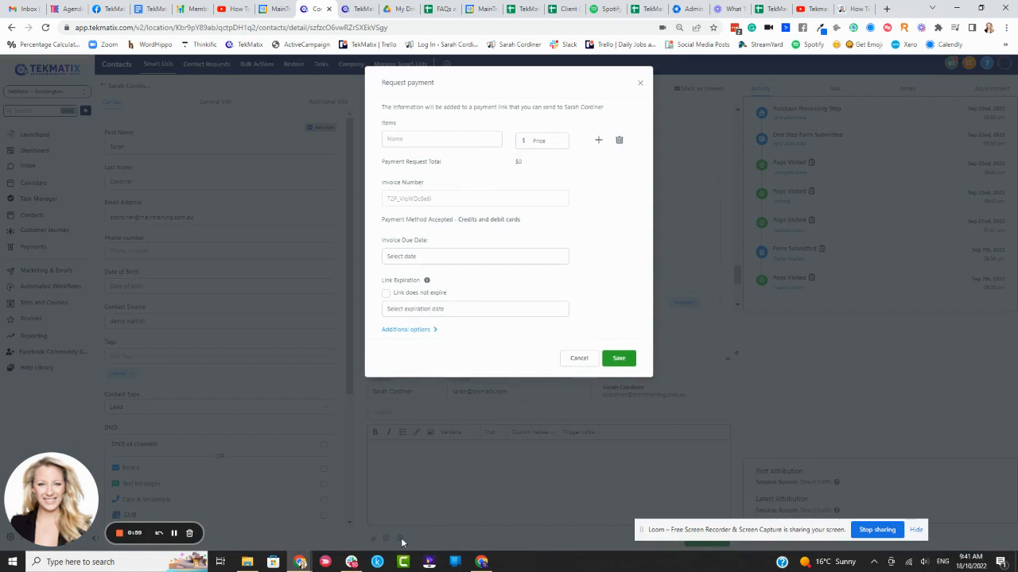
Name the first payment request item "Coaching call" and price it at $100.
click(421, 139)
text(C)
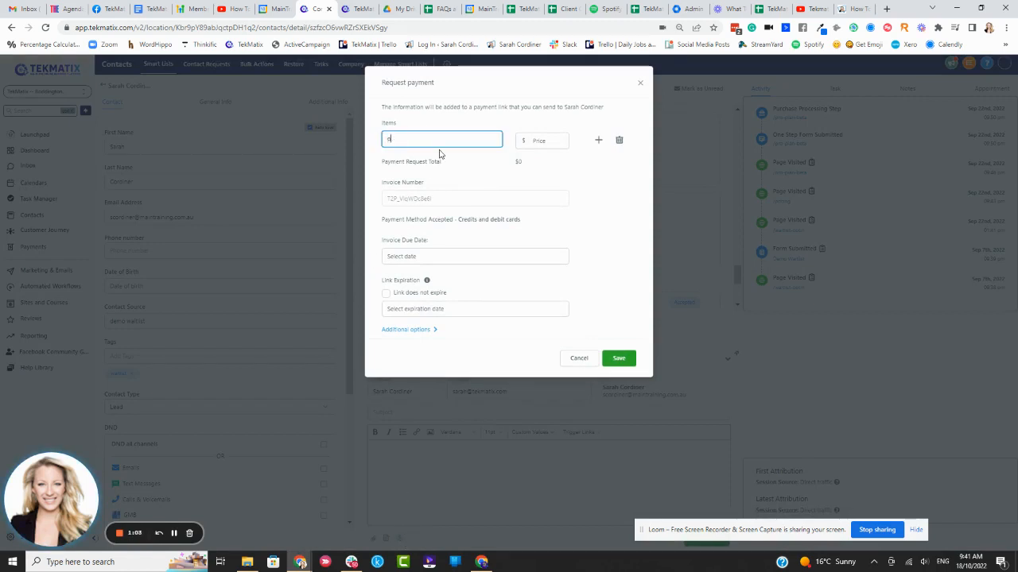
text(oaching call)
click(548, 141)
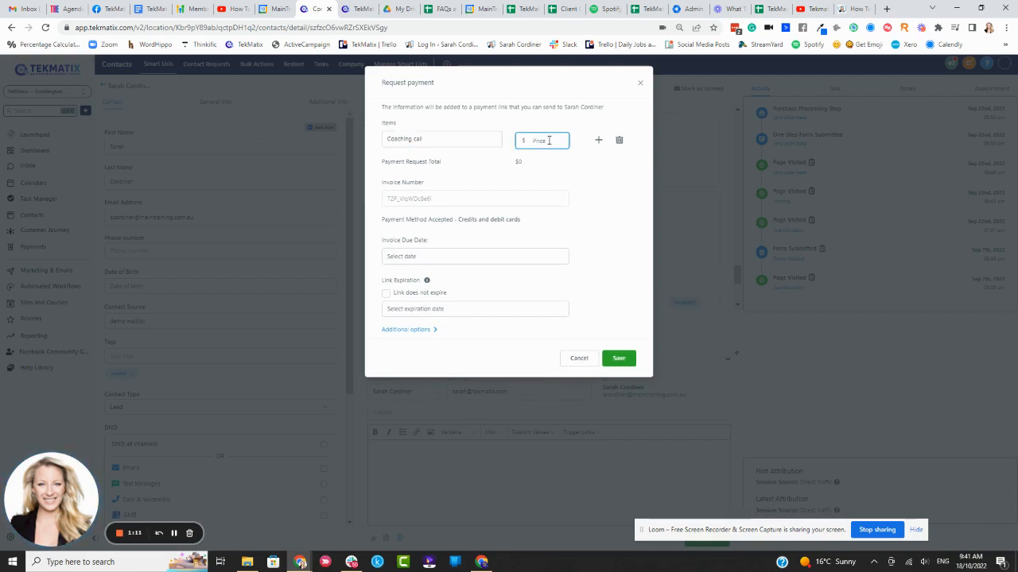
Add a second payment request item named "Book 2 coaching calls" and delete it again.
click(599, 141)
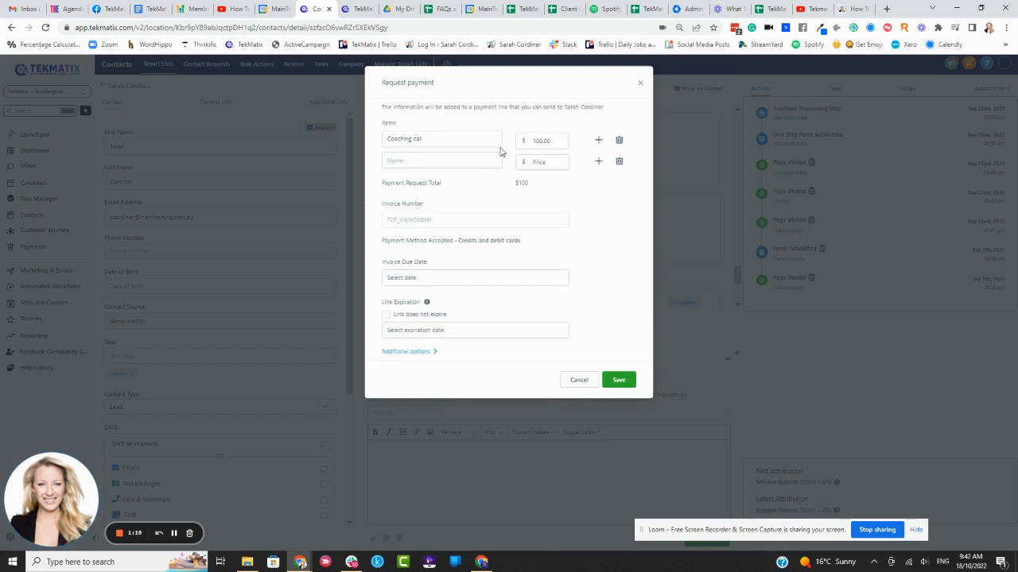
click(398, 162)
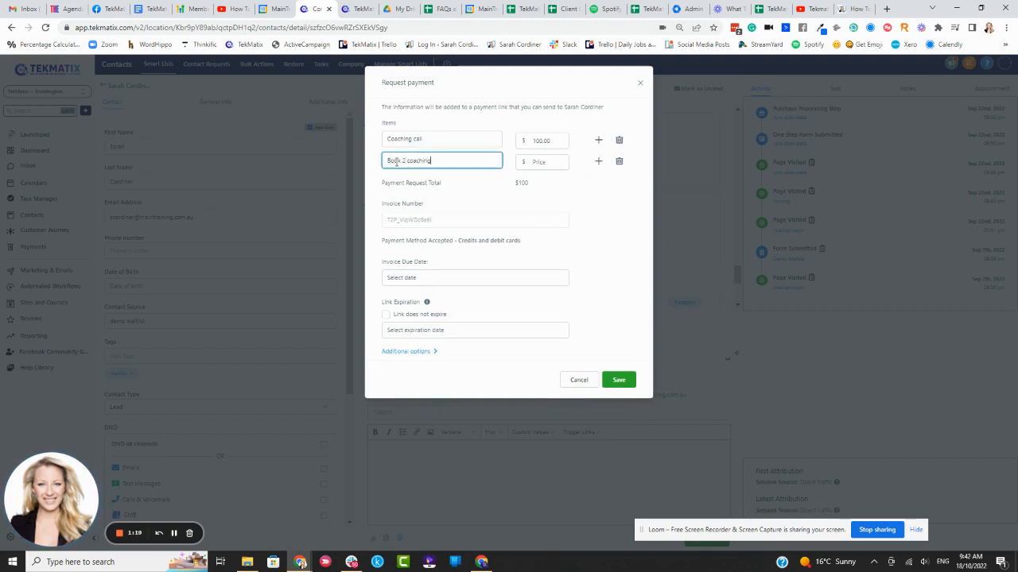
text(Book 2 coaching calls)
click(561, 165)
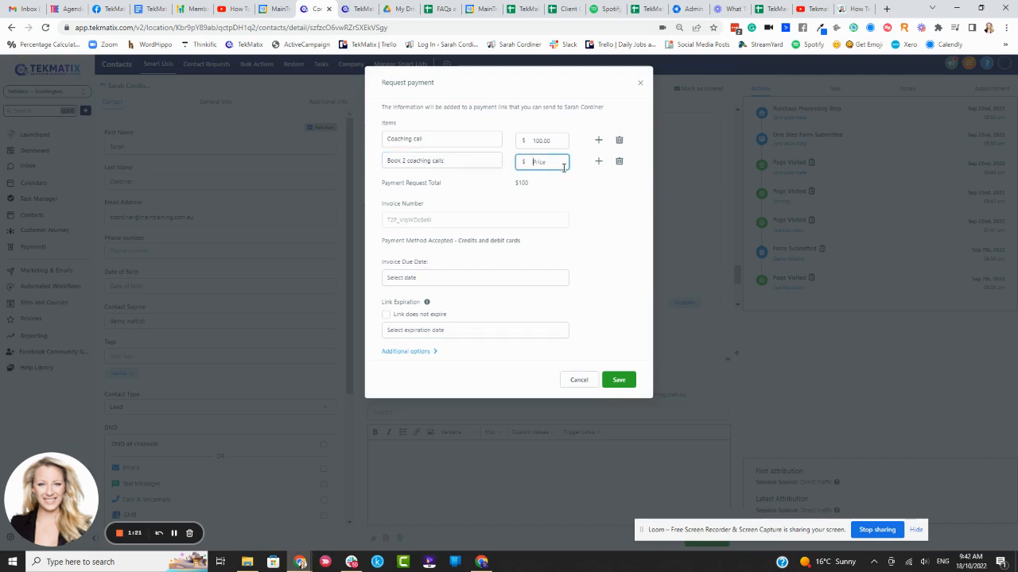
click(568, 189)
click(619, 163)
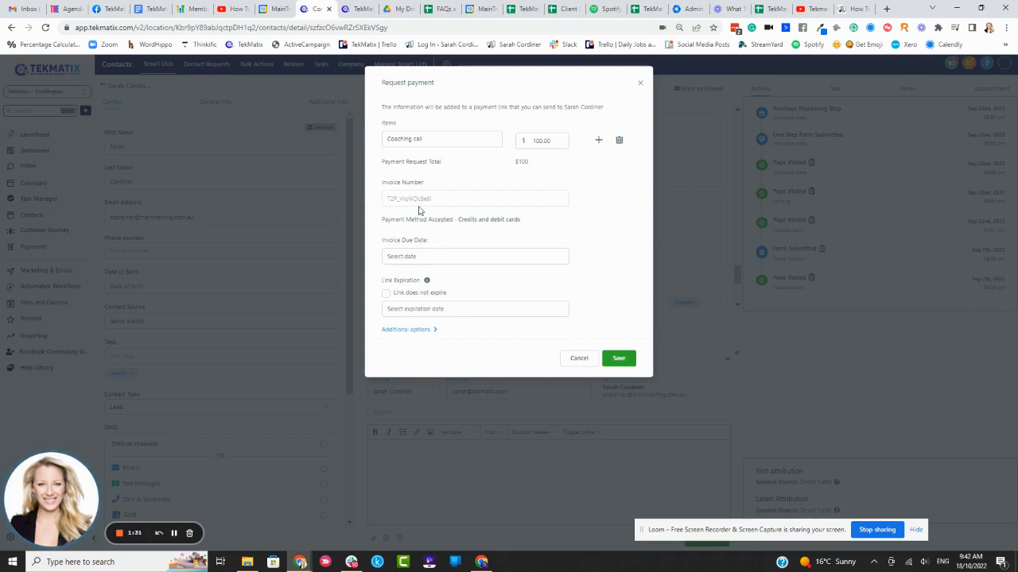
Set the invoice due date to Wednesday, October 19 and expand the additional payment options.
click(420, 253)
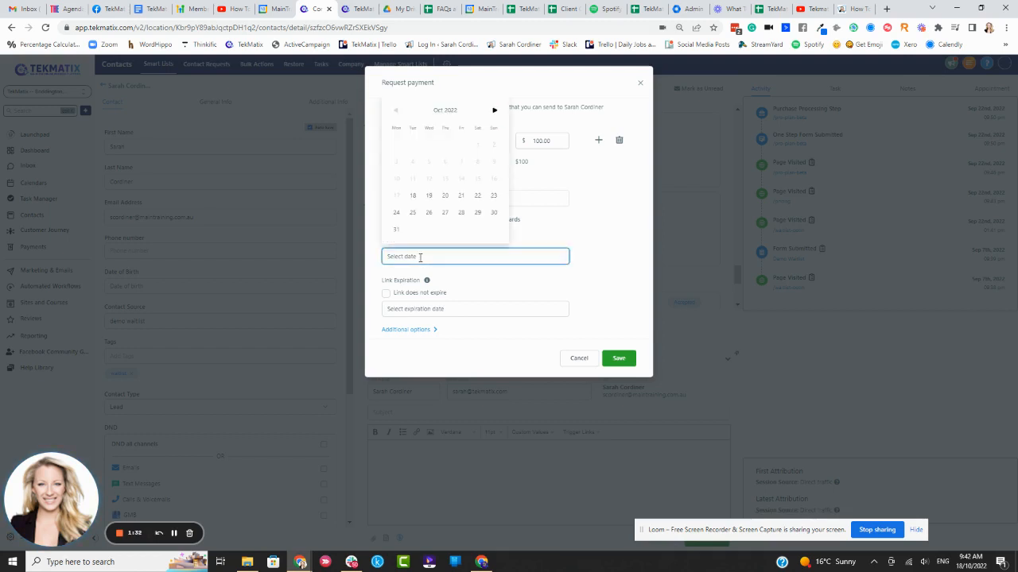
click(427, 196)
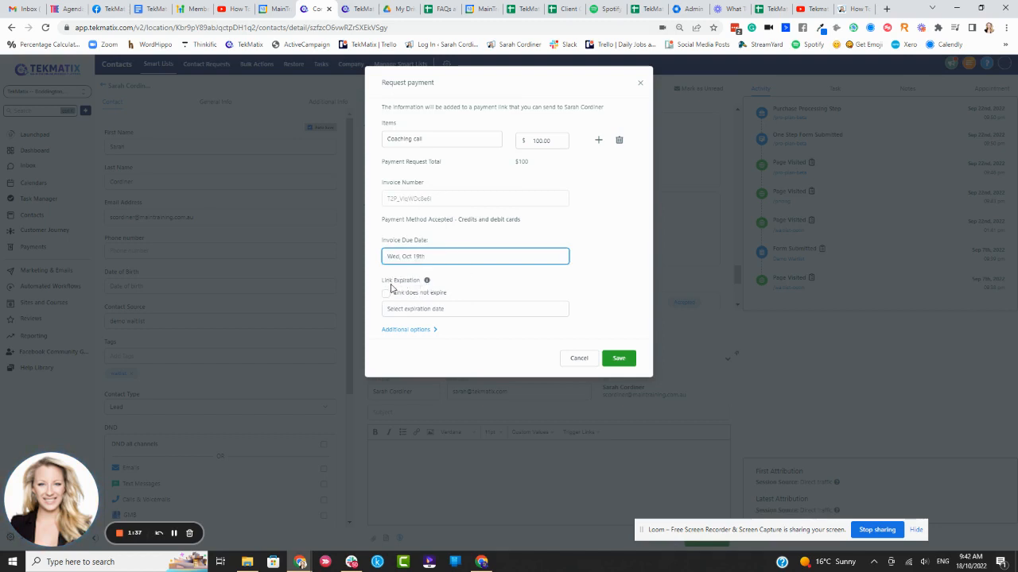
mouse_move(428, 281)
click(418, 330)
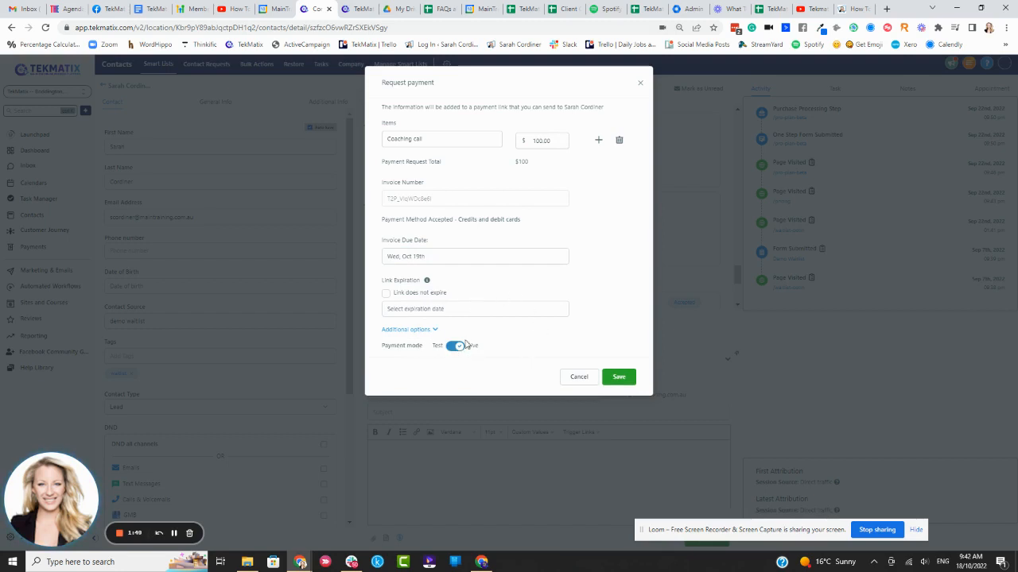
Set the payment link's expiration date to November 30, 2022 and save the payment request.
click(618, 376)
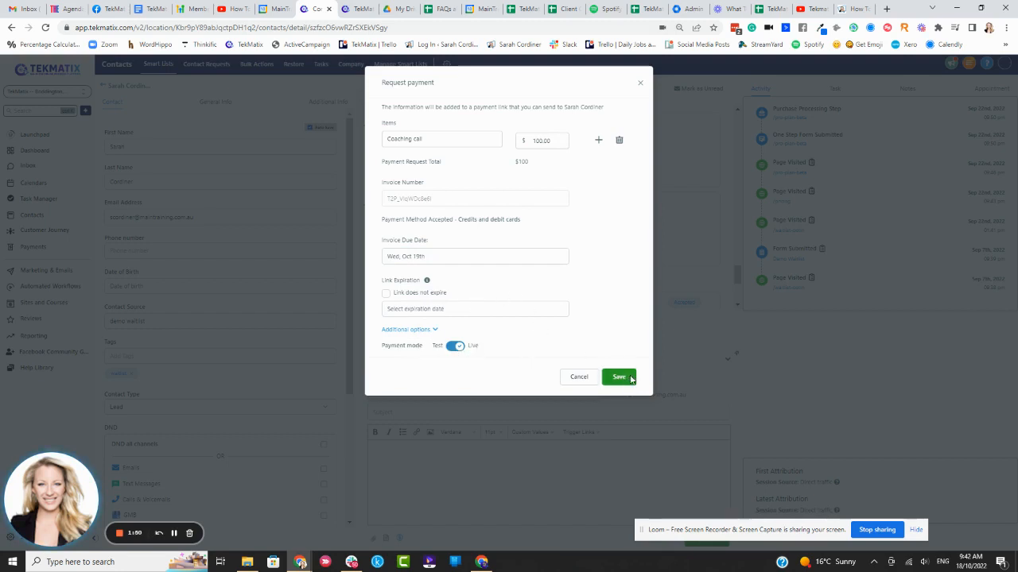
click(426, 307)
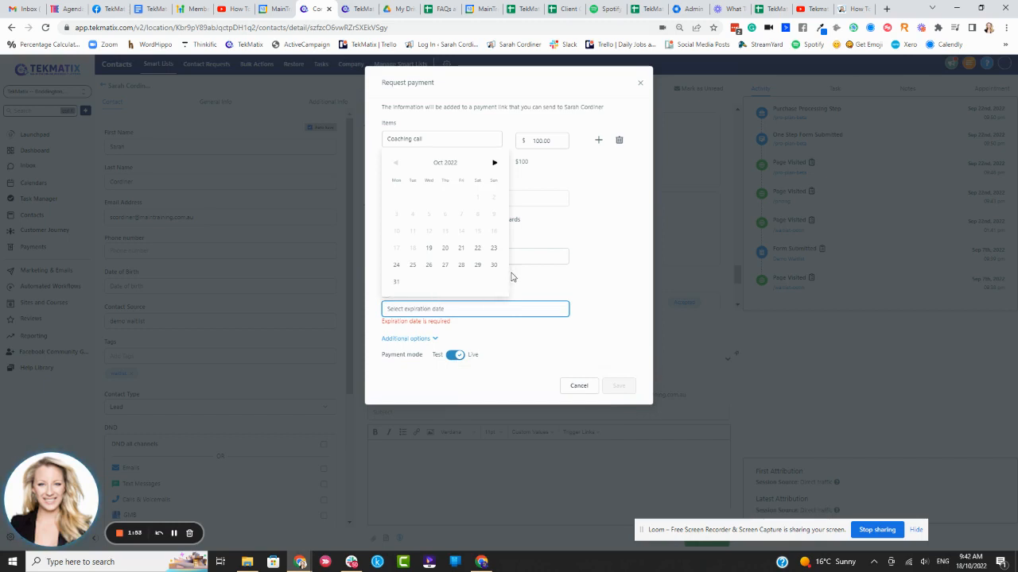
click(495, 163)
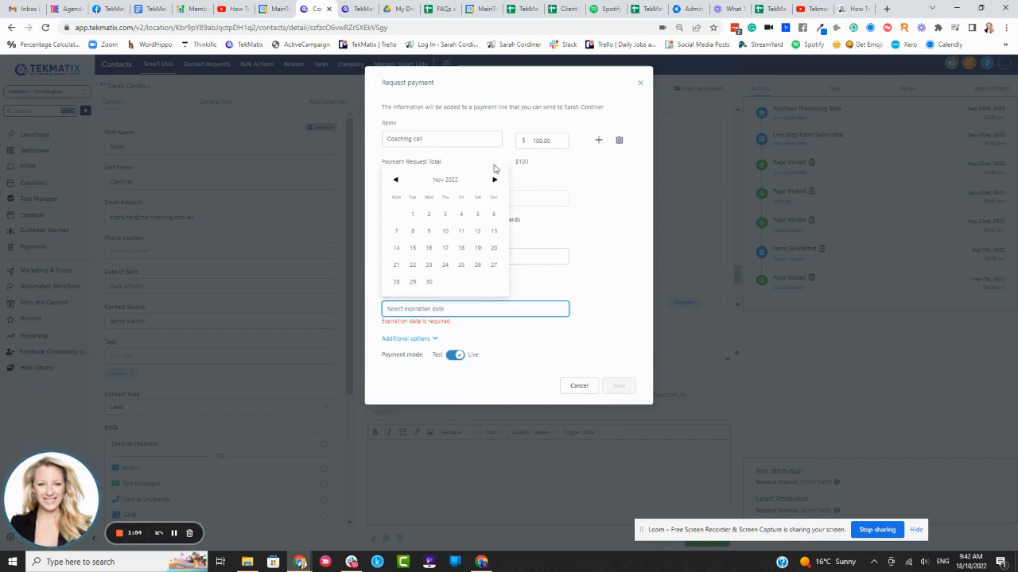
click(428, 281)
click(633, 379)
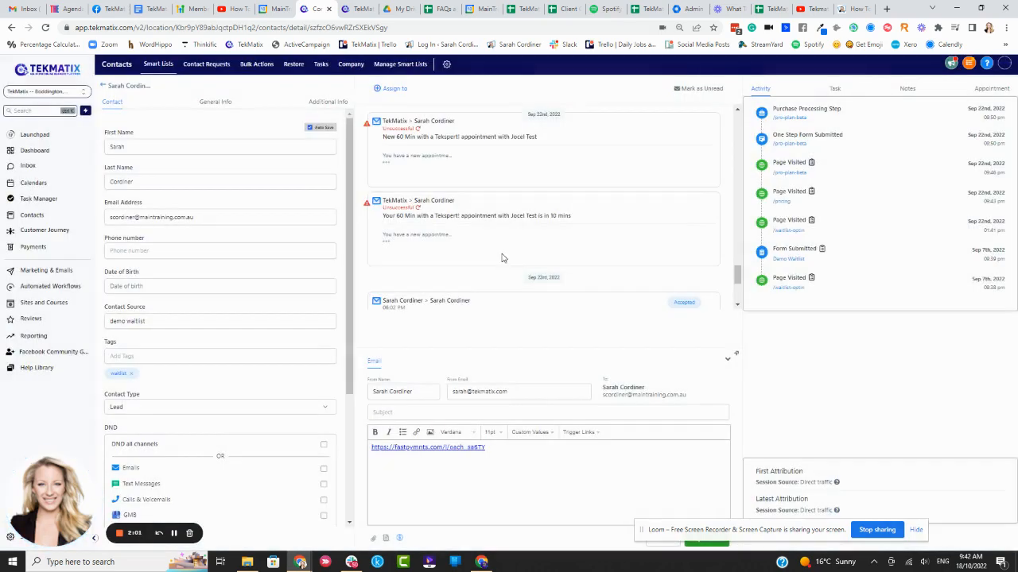
Write "hi pay on the link above and you can call ..." below the payment link and send the email.
triple_click(503, 449)
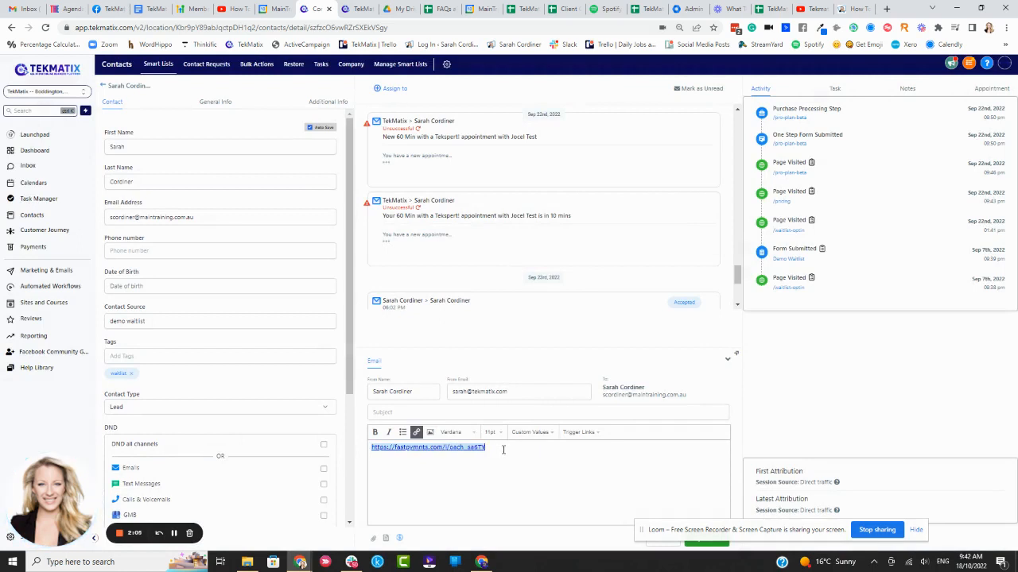
click(502, 449)
key(Return)
text(hi )
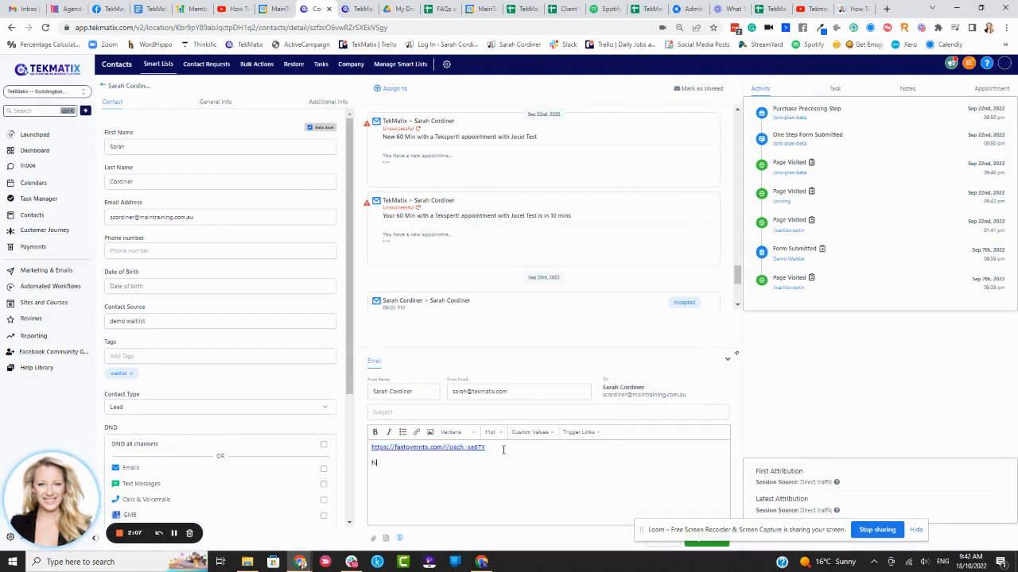
text(pay on the link at)
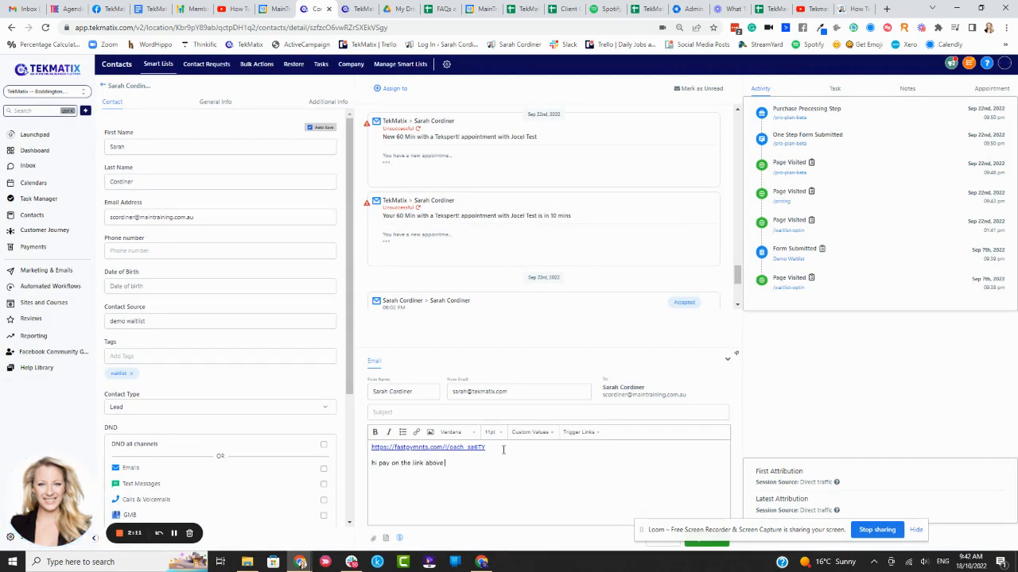
text(ove and you can d)
text( ...)
drag(677, 530, 390, 530)
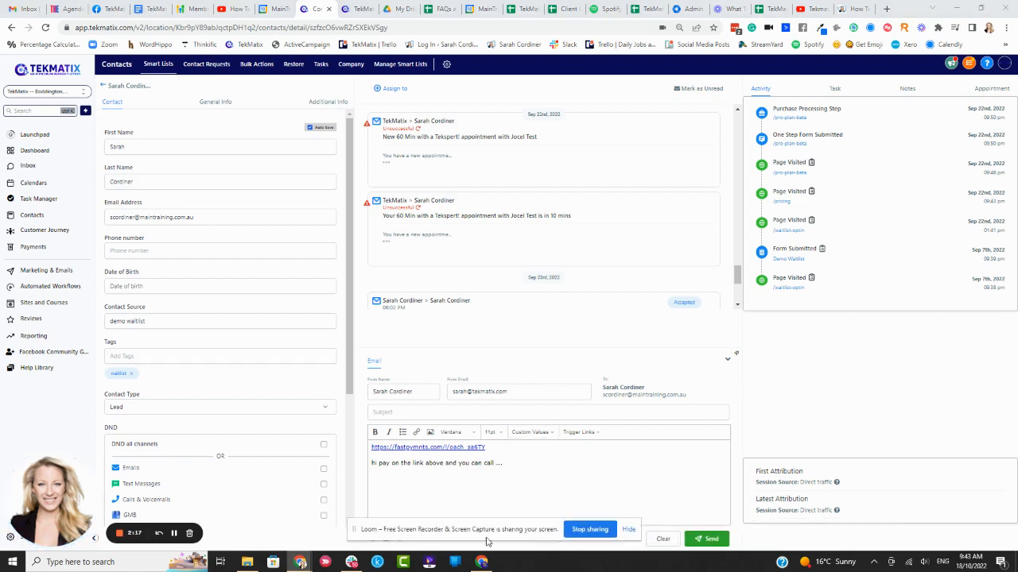
click(710, 539)
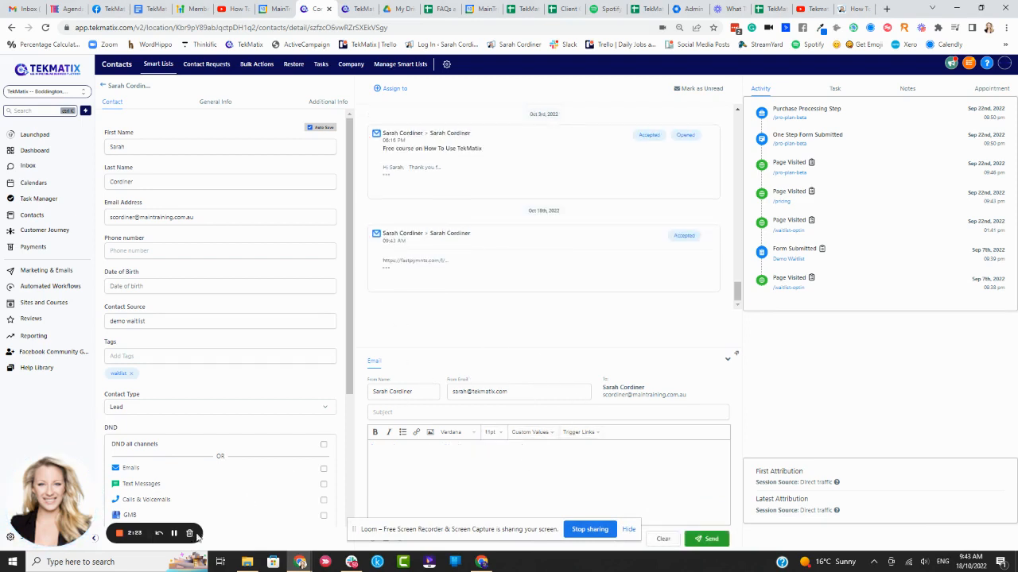
Switch to Gmail and open the payment link in the received email to view the invoice page.
click(174, 533)
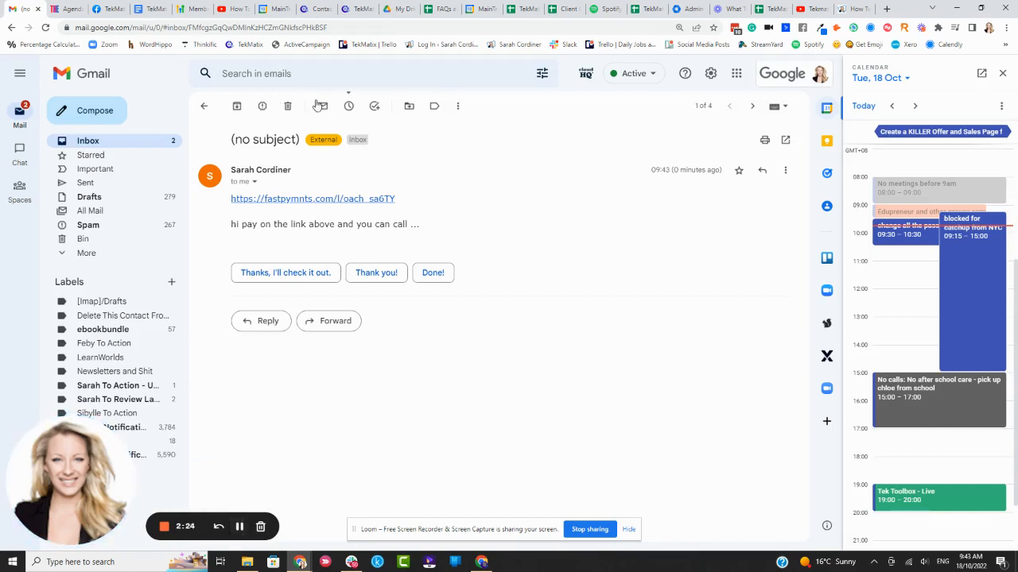
click(282, 199)
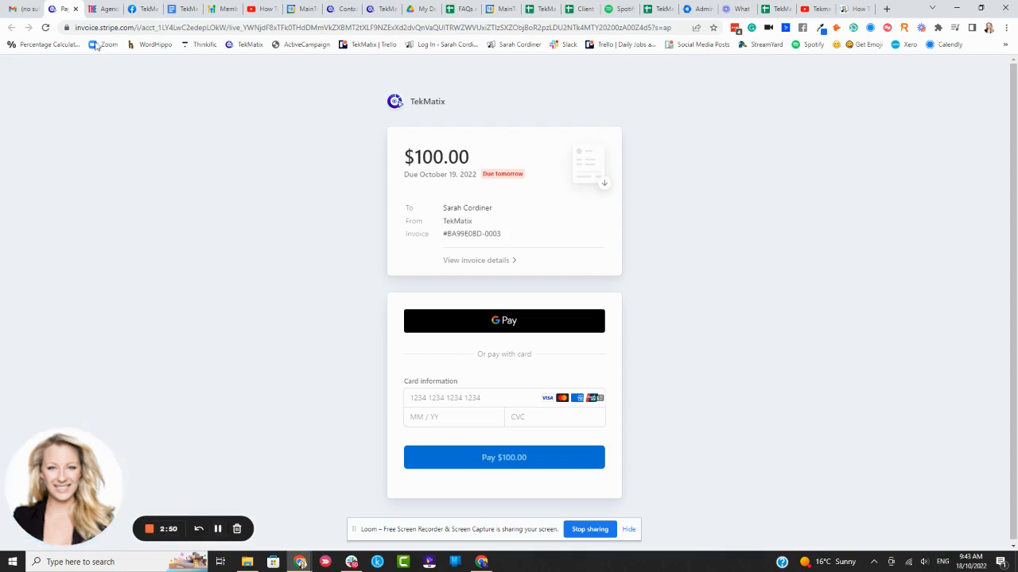
Switch back to TekMatix and create a new one-time invoice in the Payments invoices area.
click(344, 8)
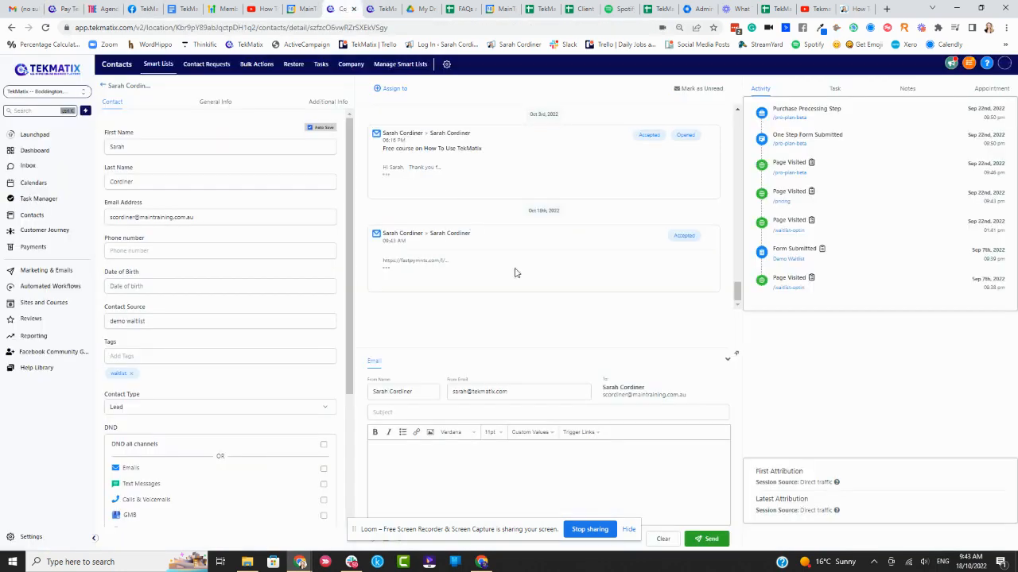
click(41, 248)
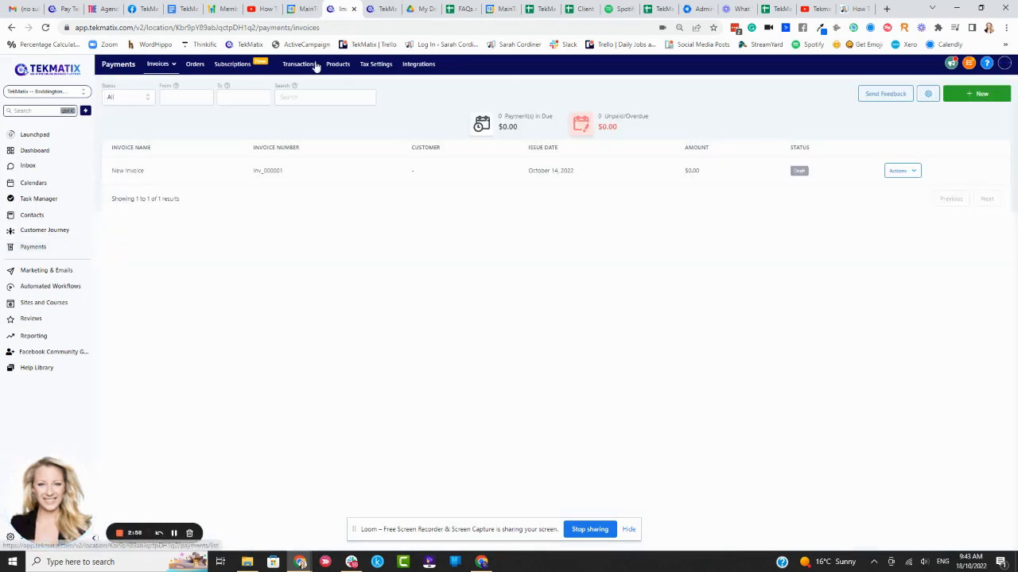
click(157, 64)
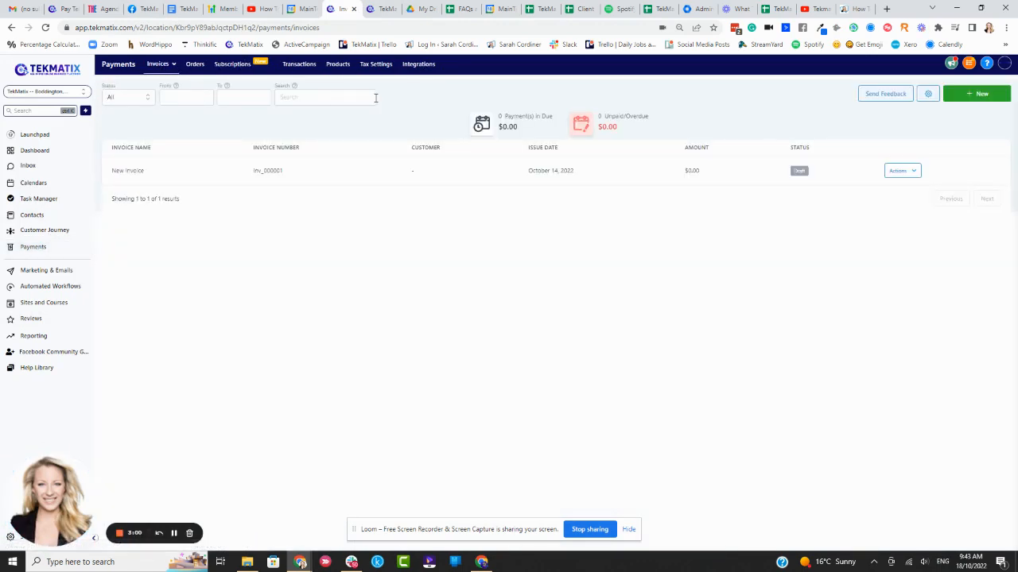
click(963, 97)
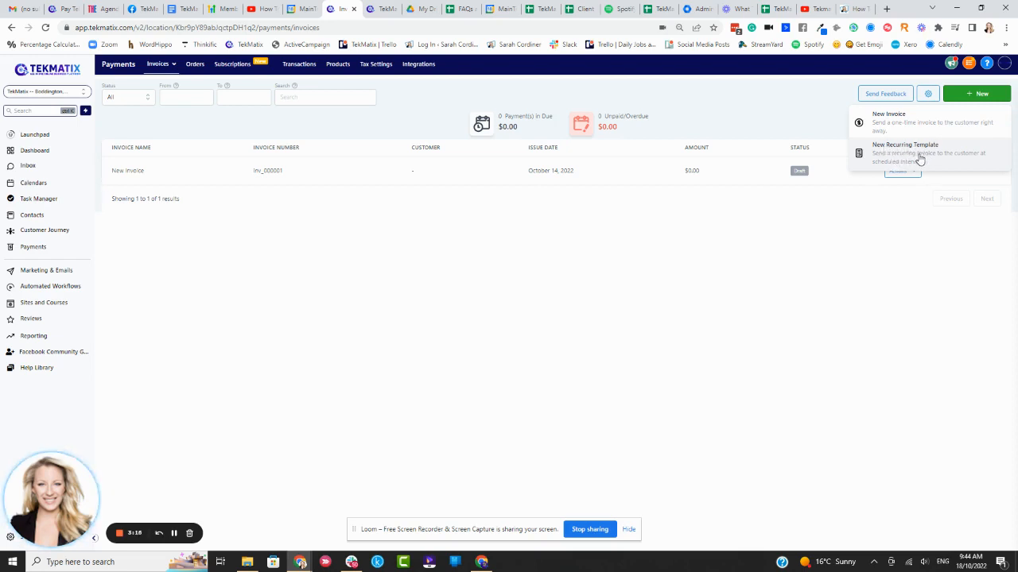
click(909, 128)
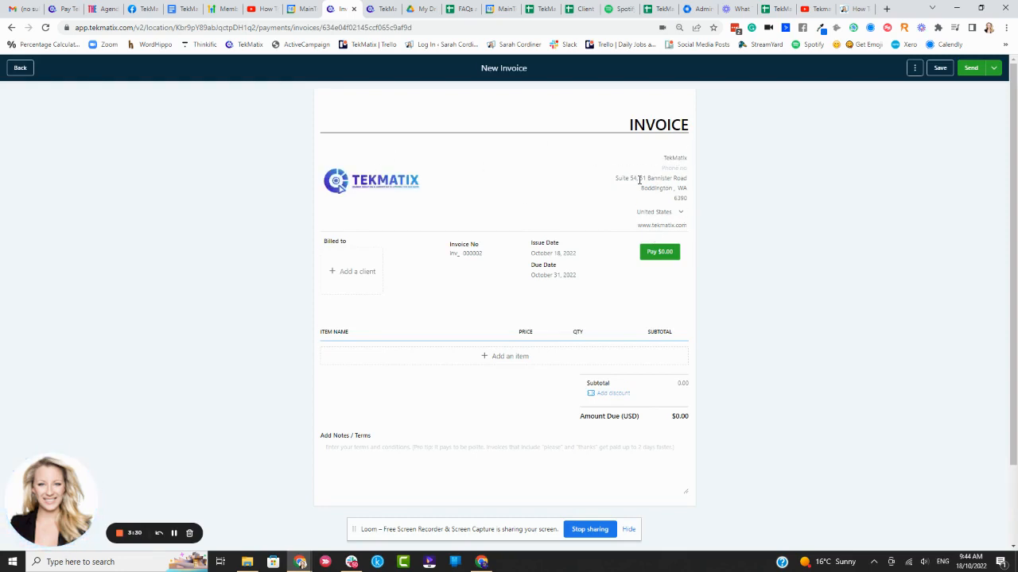
click(357, 275)
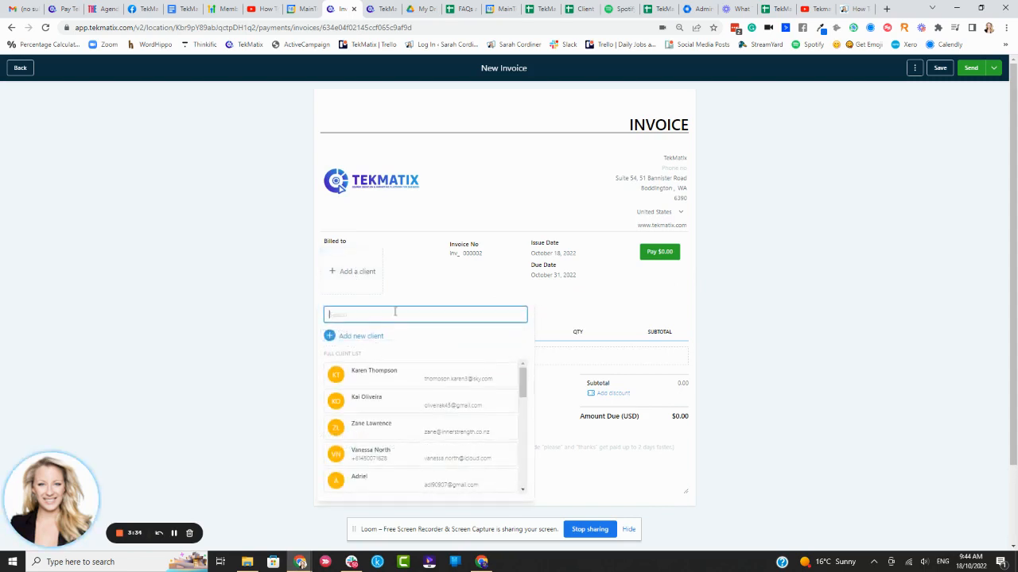
click(774, 256)
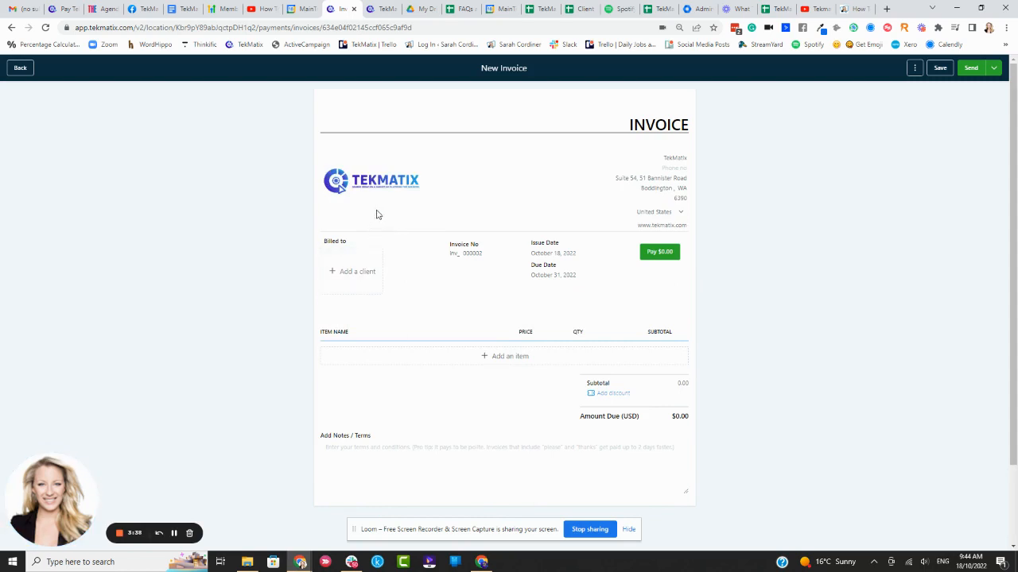
click(507, 360)
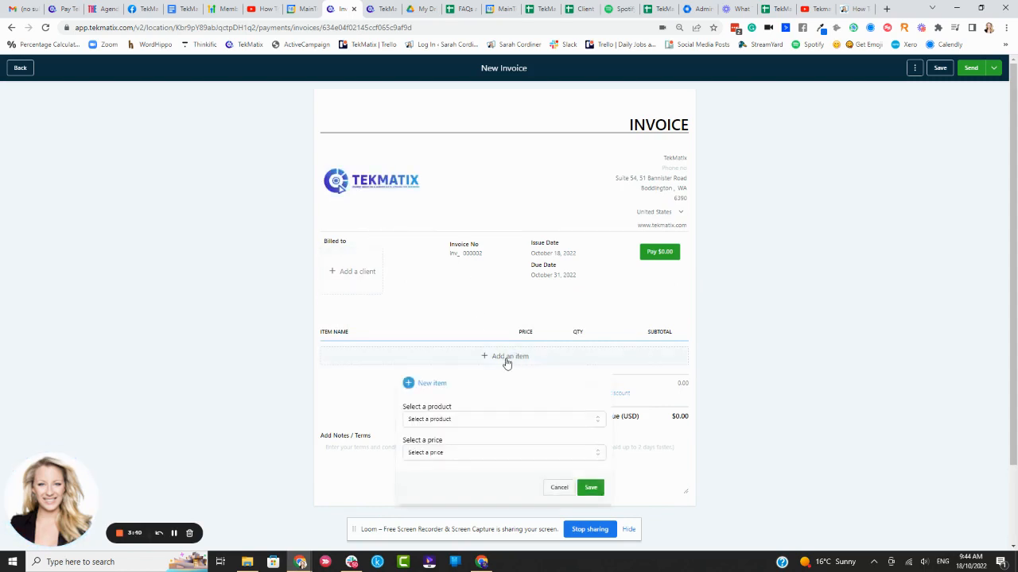
click(481, 422)
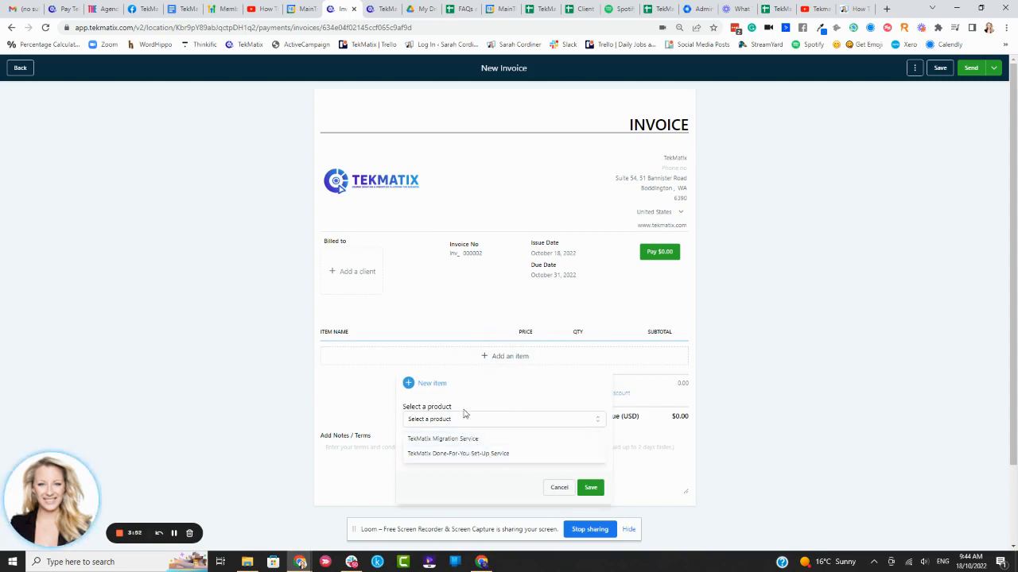
click(363, 390)
click(787, 345)
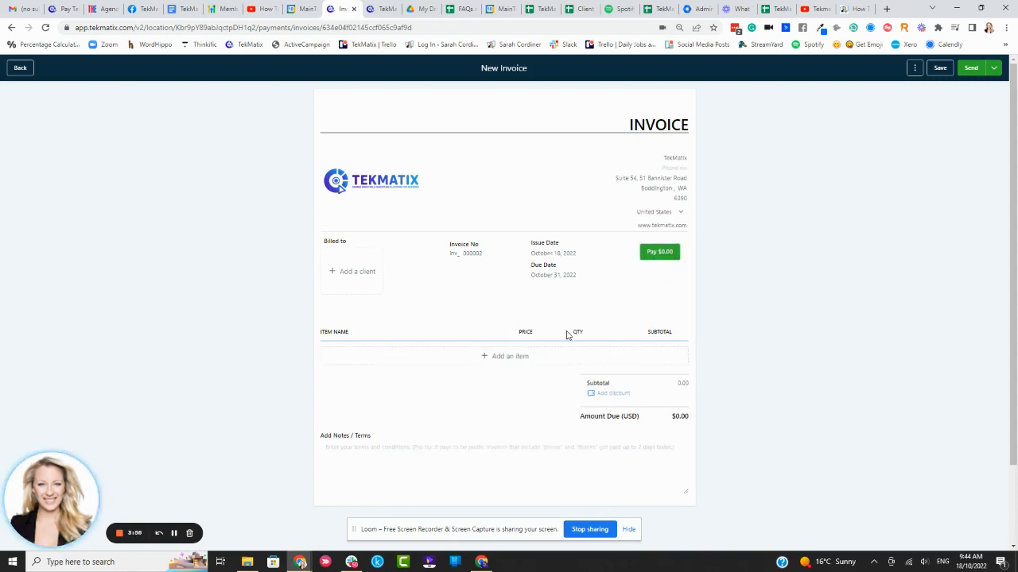
Add the TekMatix Migration Service product with its matching price as an item on the new invoice.
click(504, 357)
click(450, 426)
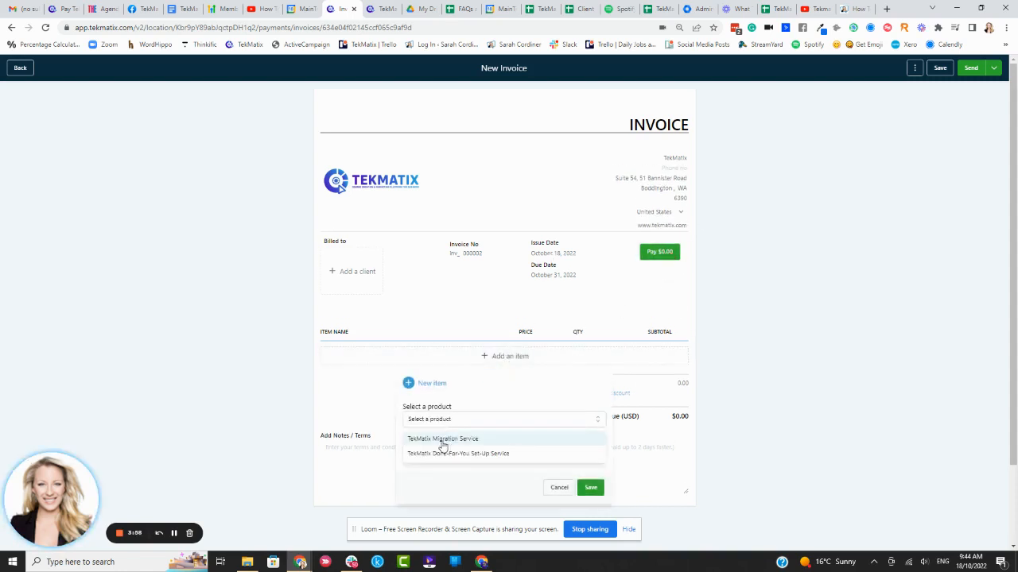
click(469, 451)
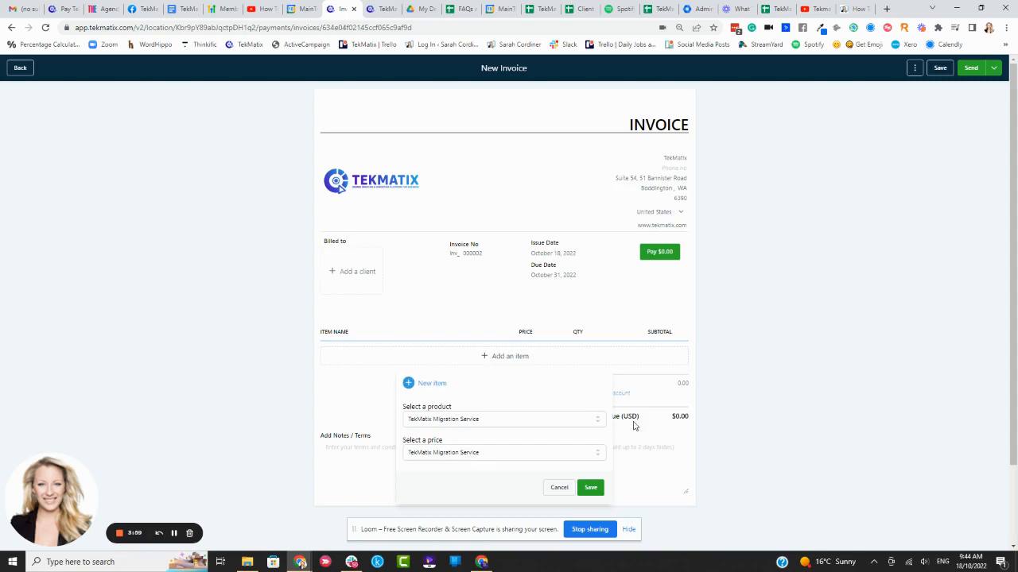
click(470, 452)
click(482, 471)
click(590, 487)
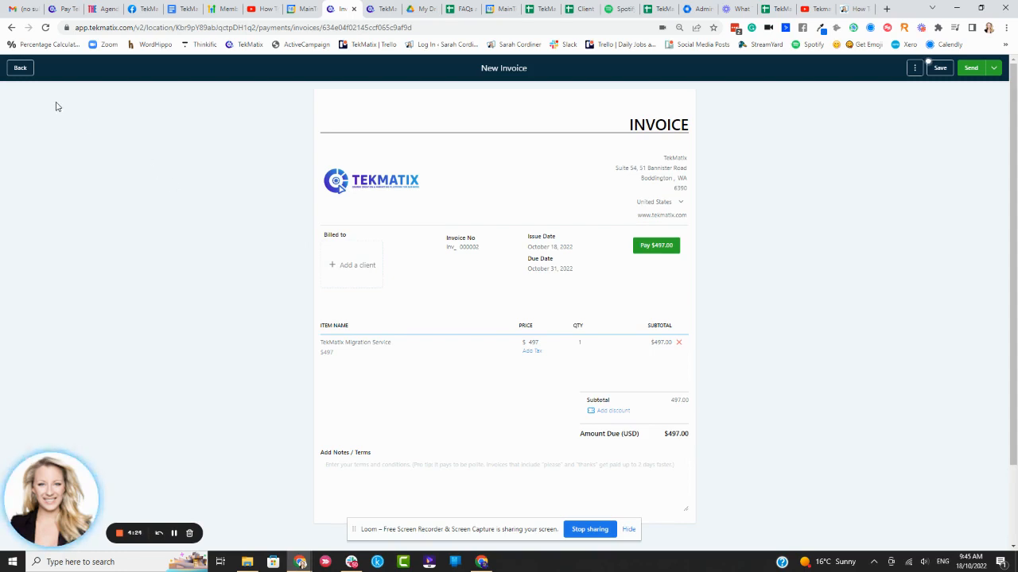
Leave the invoice editor without saving the changes.
click(19, 69)
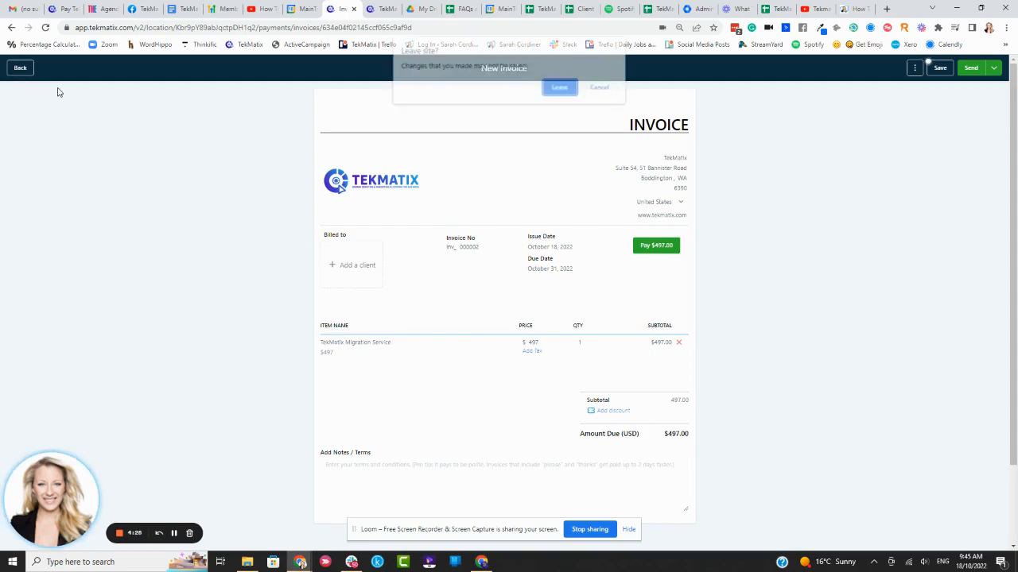
click(560, 87)
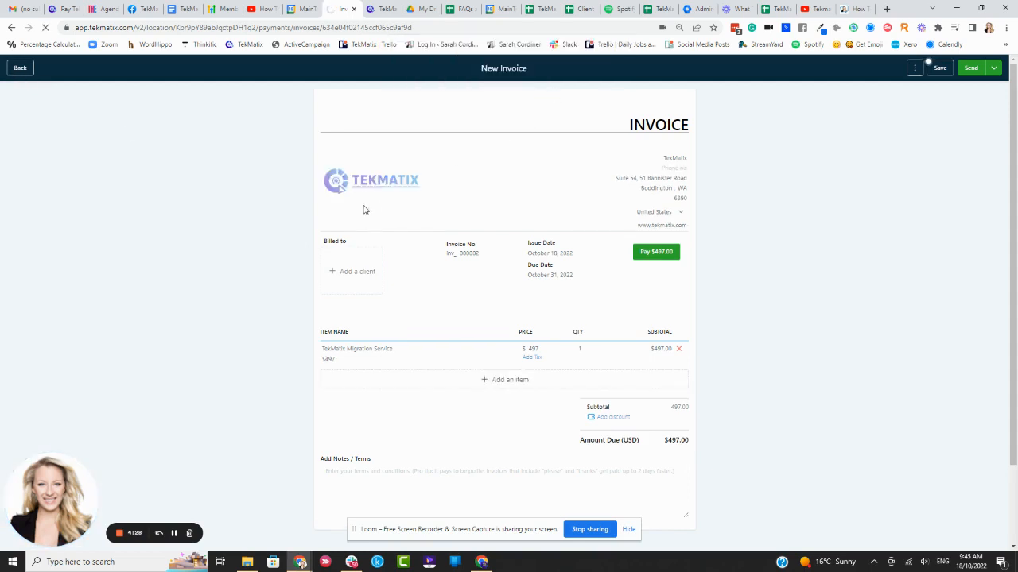